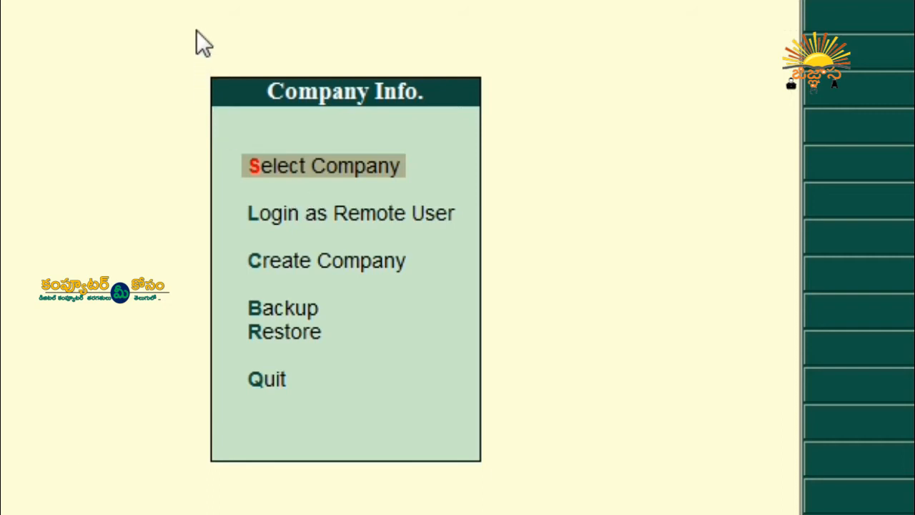
{"action": "left_click", "coordinate": [236, 26]}
{"action": "left_click", "coordinate": [335, 271]}
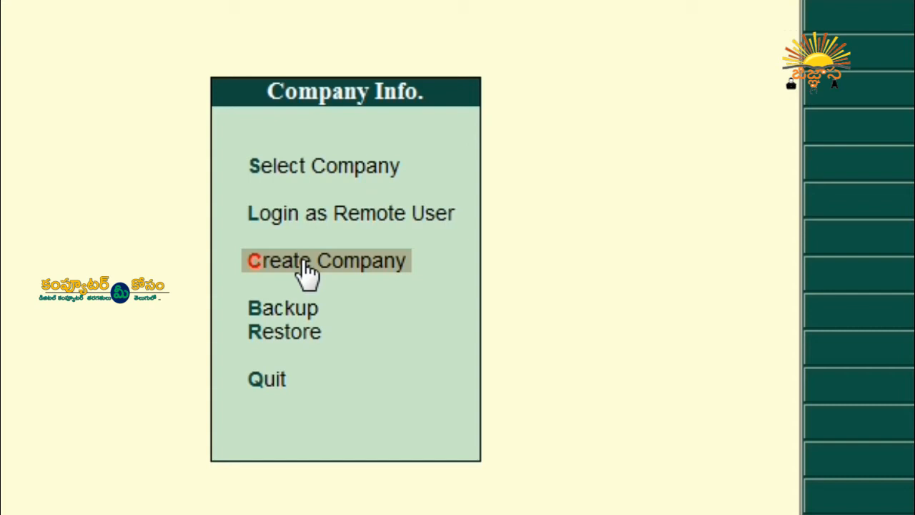
{"action": "left_click", "coordinate": [267, 262]}
{"action": "key", "text": "Return"}
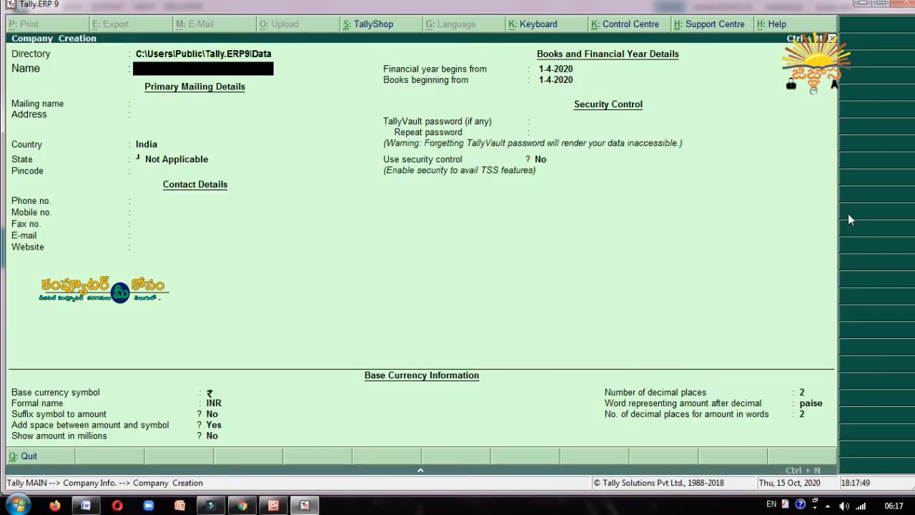
{"action": "key", "text": "Escape"}
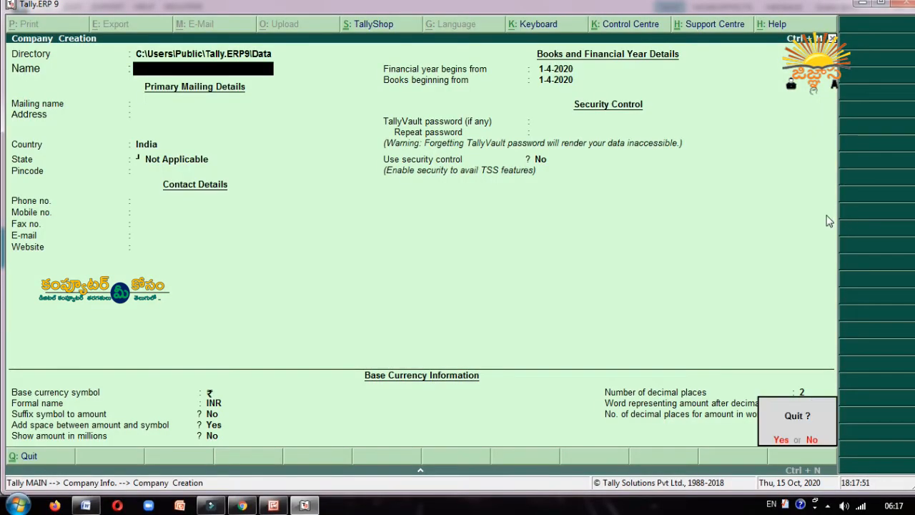
{"action": "key", "text": "y"}
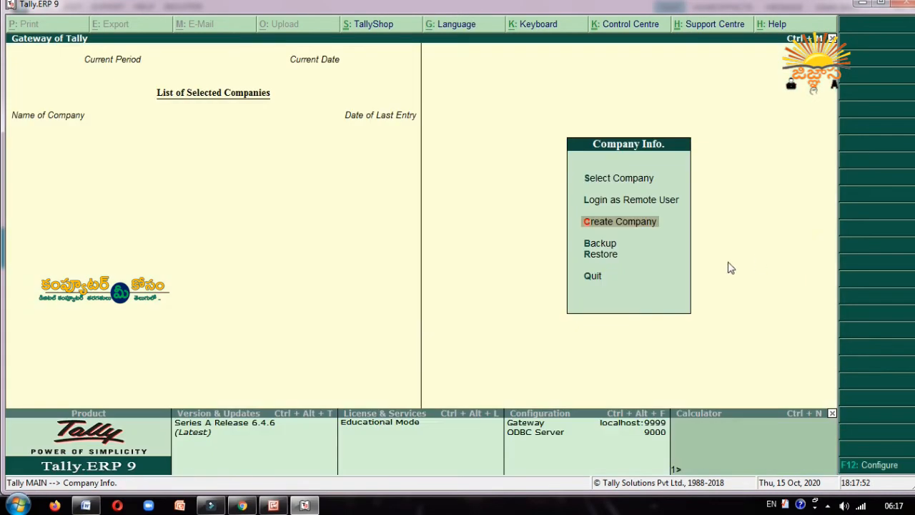
Start creating a company named ABC&Co and accept the same text as its mailing name.
{"action": "left_click", "coordinate": [638, 223]}
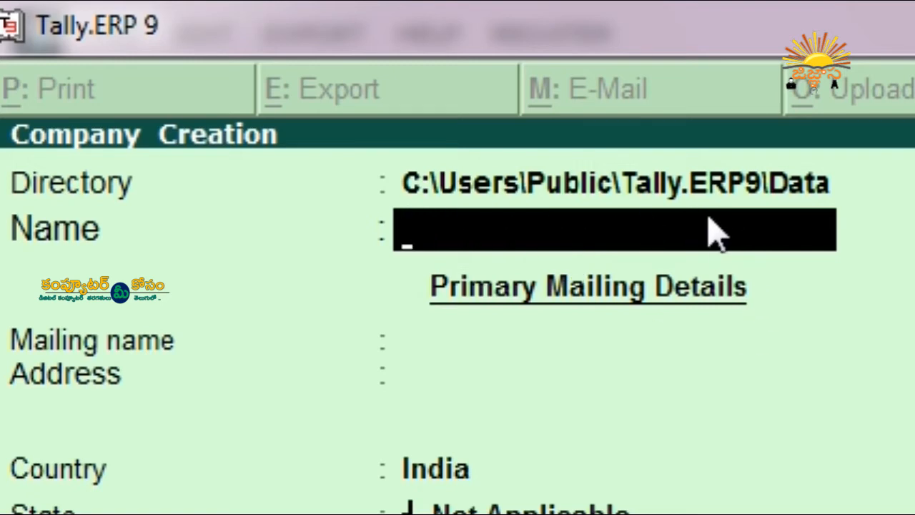
{"action": "type", "text": "ABC"}
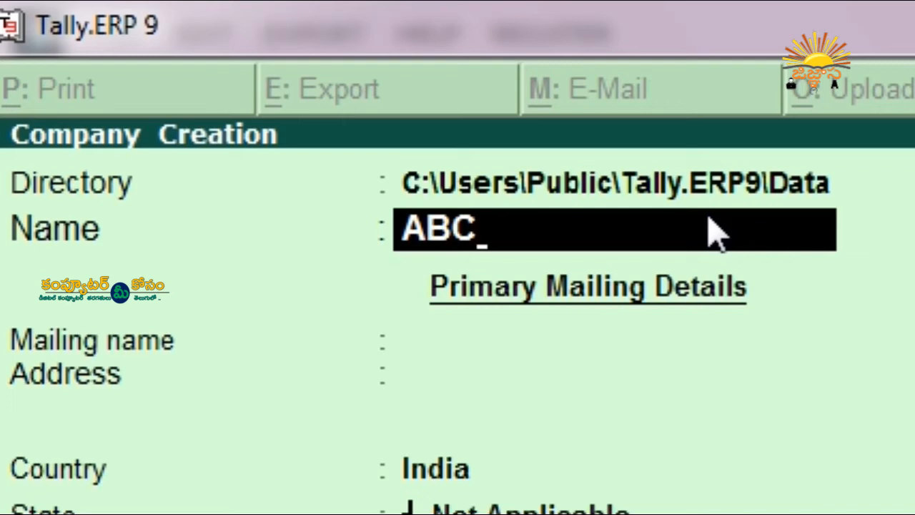
{"action": "type", "text": "&Co"}
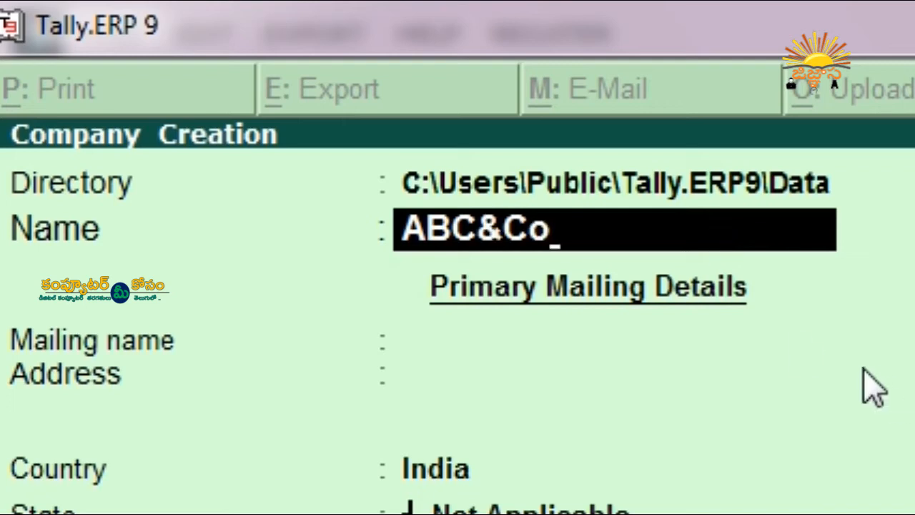
{"action": "key", "text": "Return"}
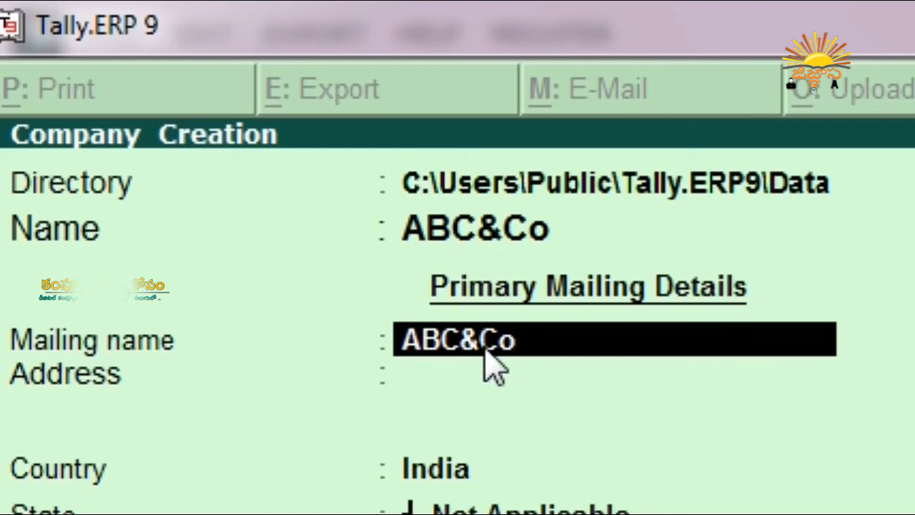
{"action": "key", "text": "Return"}
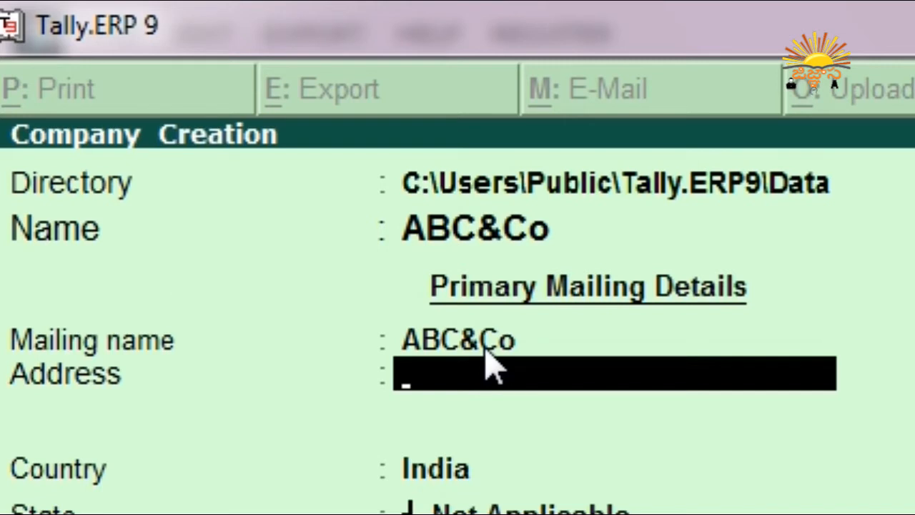
Fill in the company's address on one line, keeping India as the country and choosing Telangana as the state.
{"action": "type", "text": "ABC corporation, Hyd"}
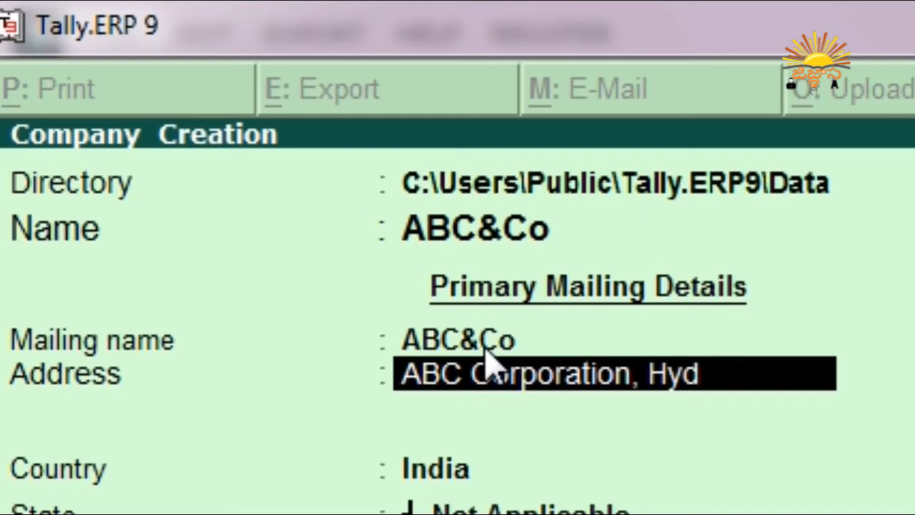
{"action": "key", "text": "Return"}
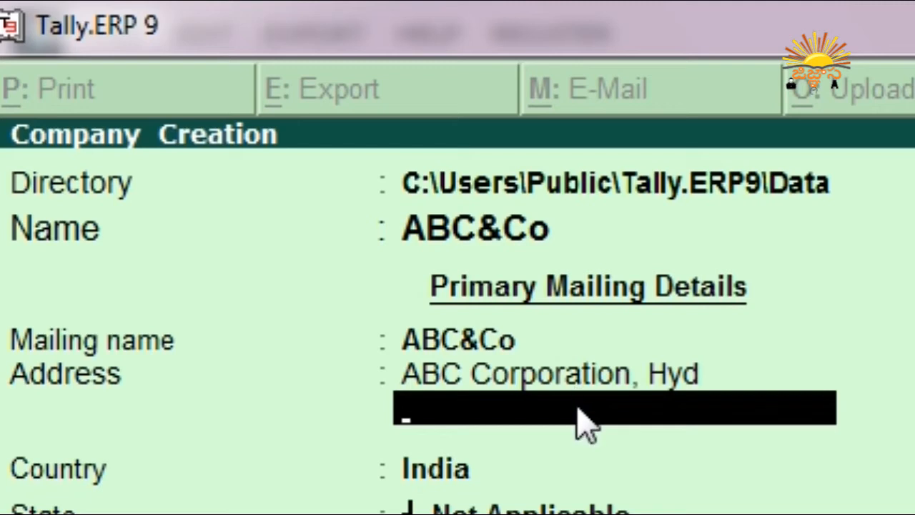
{"action": "key", "text": "Return"}
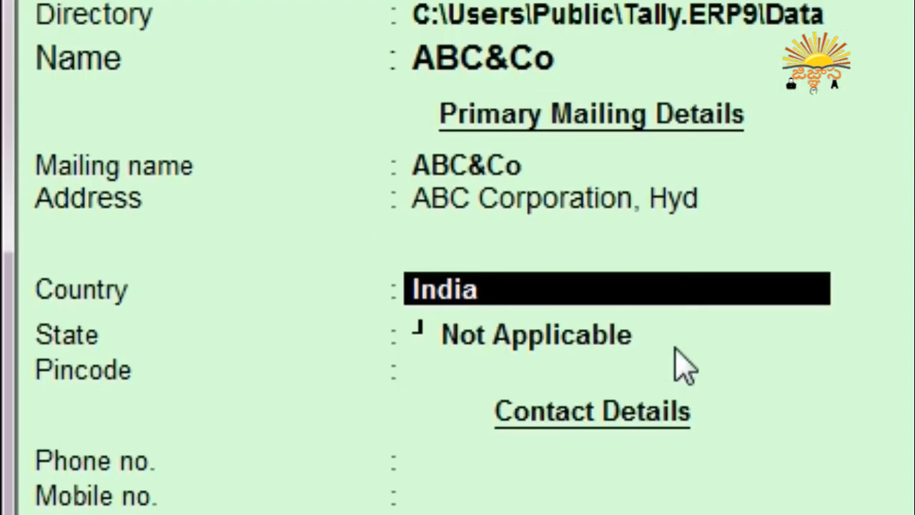
{"action": "left_click", "coordinate": [531, 302]}
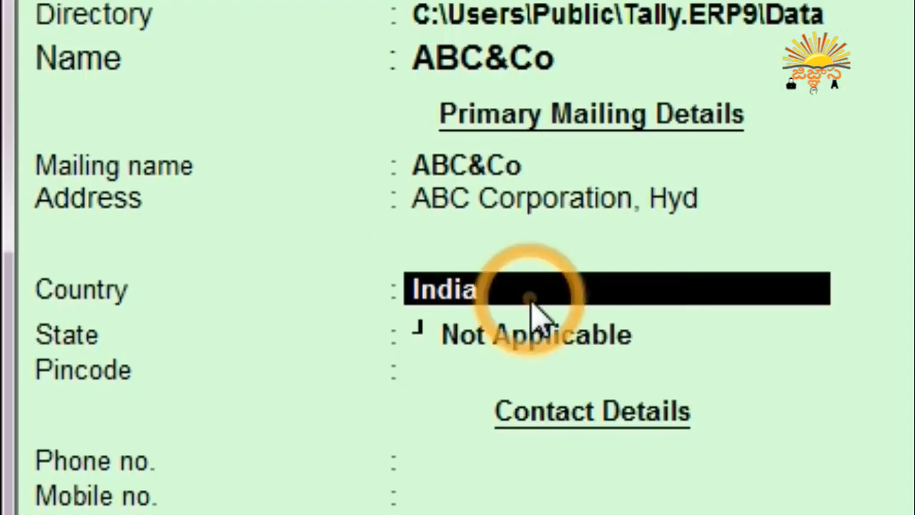
{"action": "key", "text": "Return"}
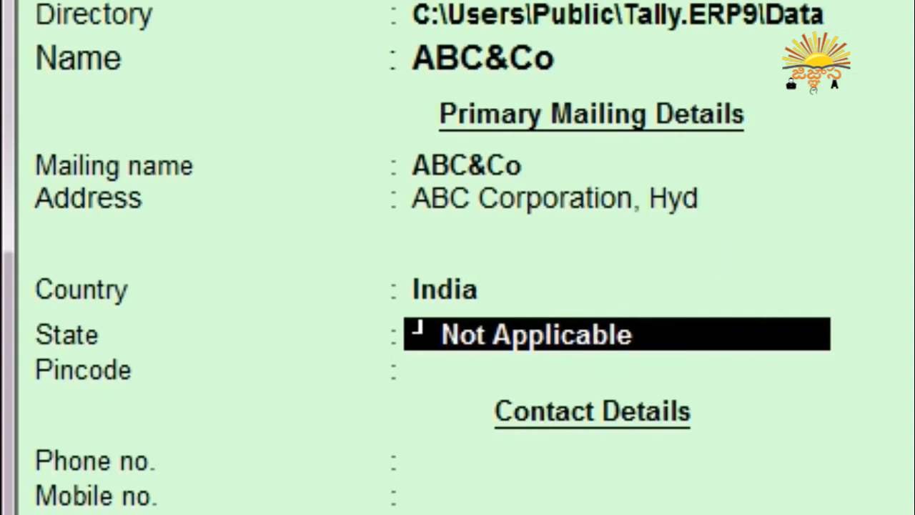
{"action": "key", "text": "Return"}
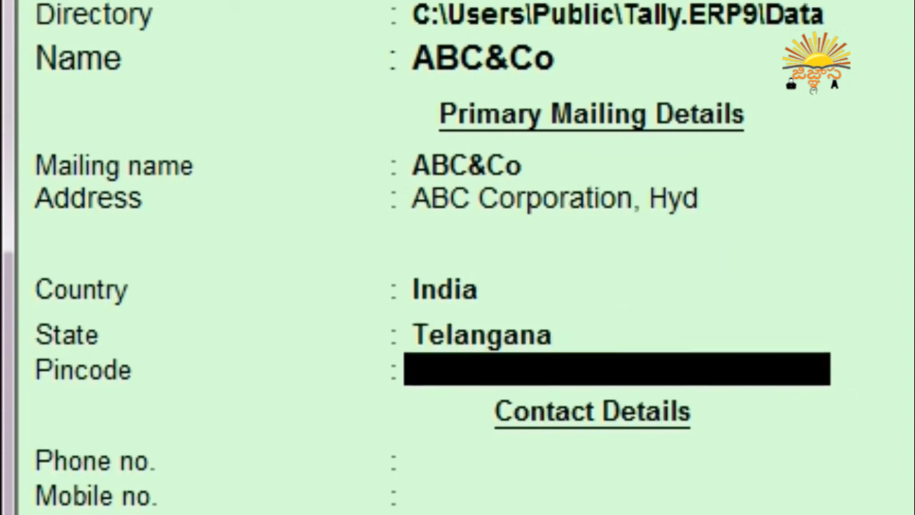
Enter the company's six-digit postal code in the Pincode field.
{"action": "type", "text": "504001"}
{"action": "key", "text": "BackSpace"}
{"action": "key", "text": "BackSpace"}
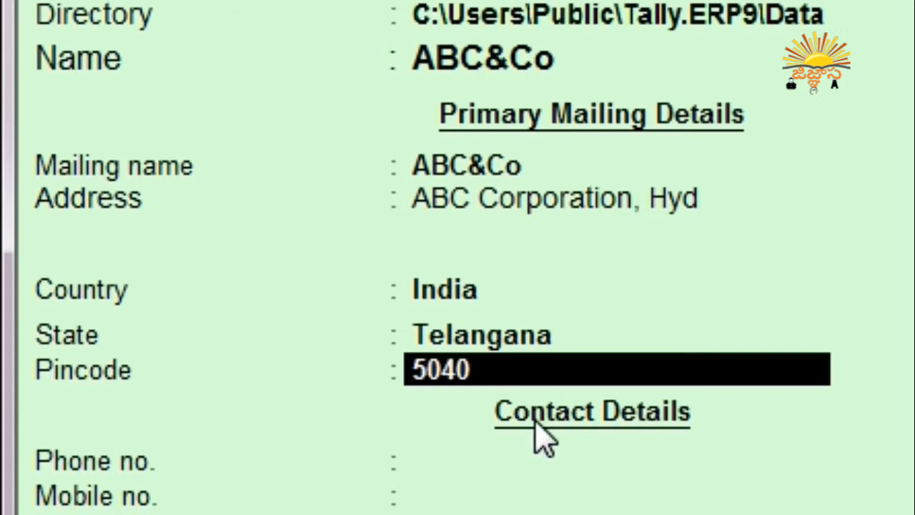
{"action": "key", "text": "BackSpace"}
{"action": "key", "text": "BackSpace"}
{"action": "type", "text": "001"}
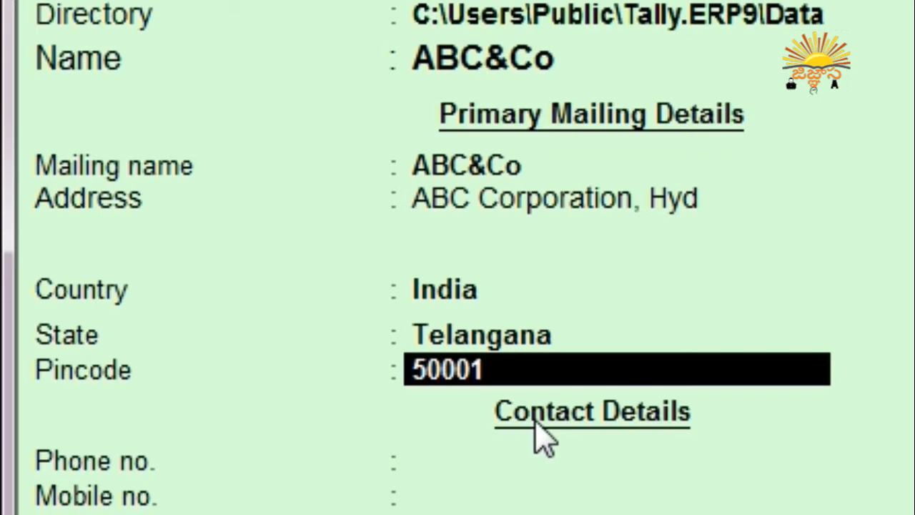
{"action": "key", "text": "BackSpace"}
{"action": "type", "text": "01"}
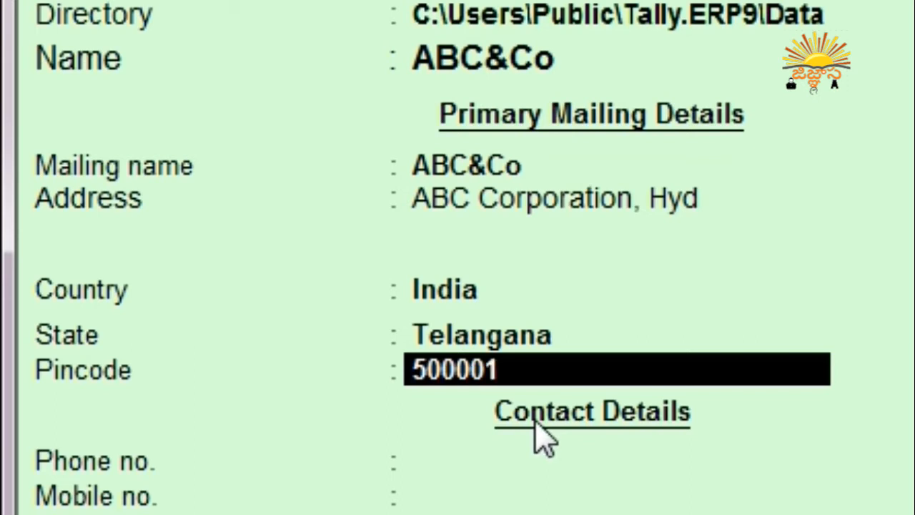
{"action": "key", "text": "Return"}
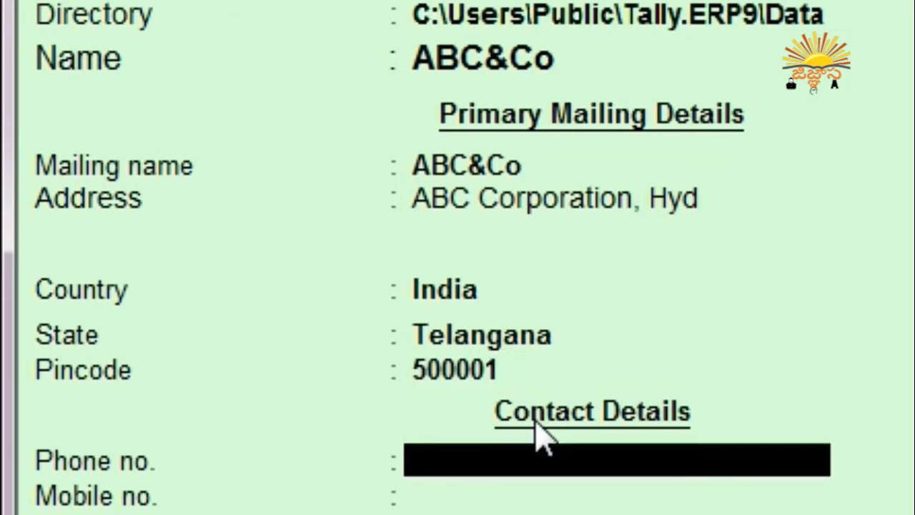
Leave the phone, mobile, fax, e-mail and website contact details blank and proceed to the financial year details.
{"action": "key", "text": "Return"}
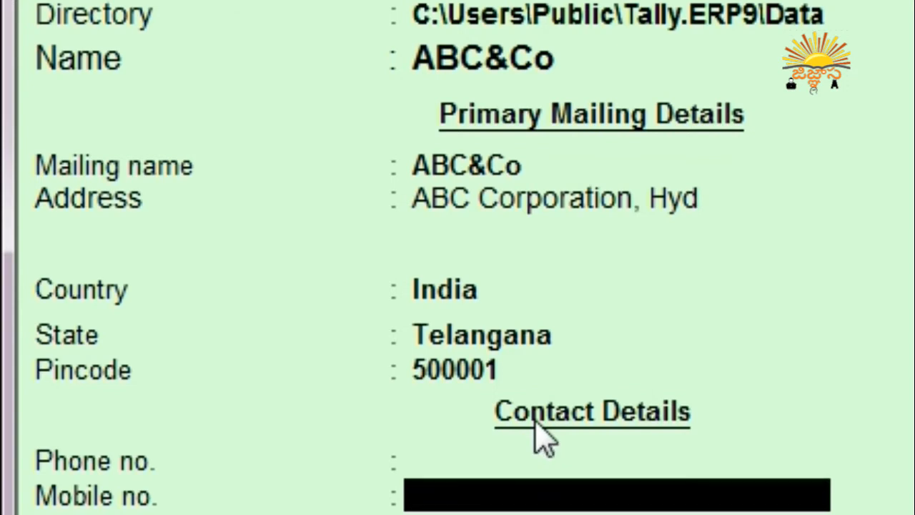
{"action": "key", "text": "Return"}
{"action": "key", "text": "Return"}
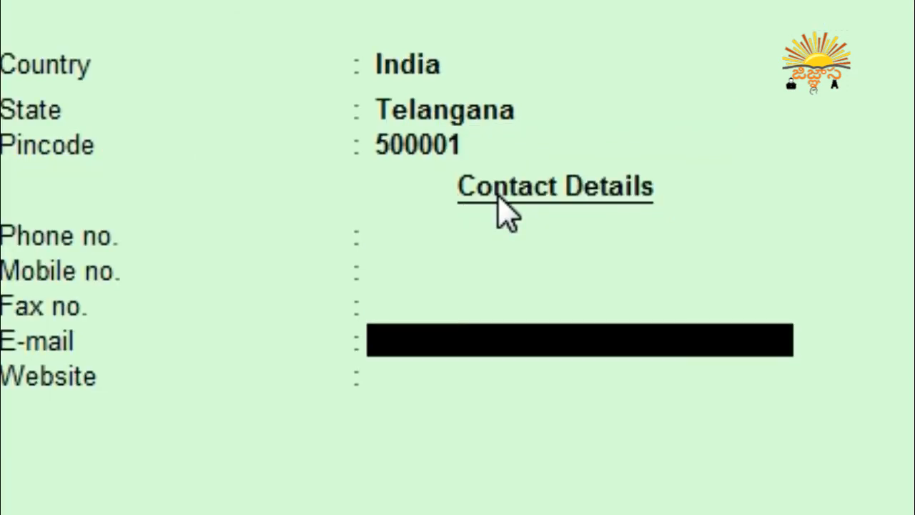
{"action": "key", "text": "Return"}
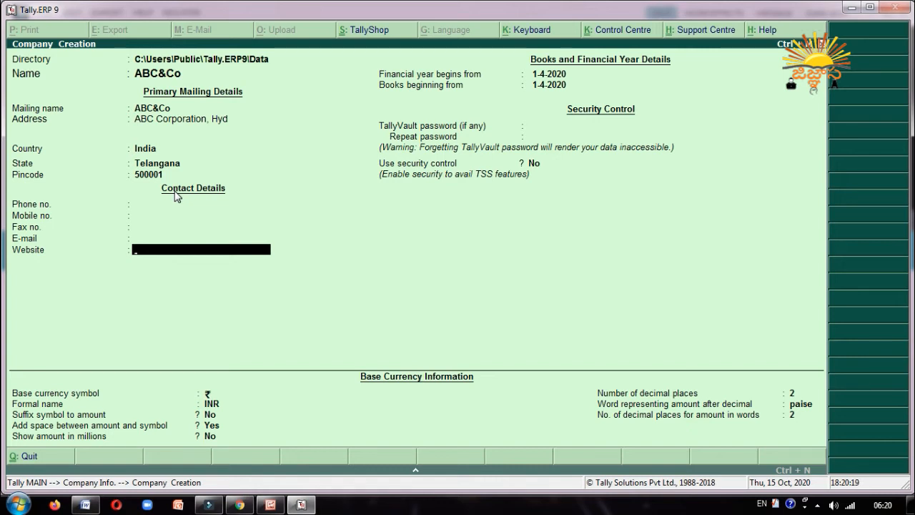
{"action": "key", "text": "Return"}
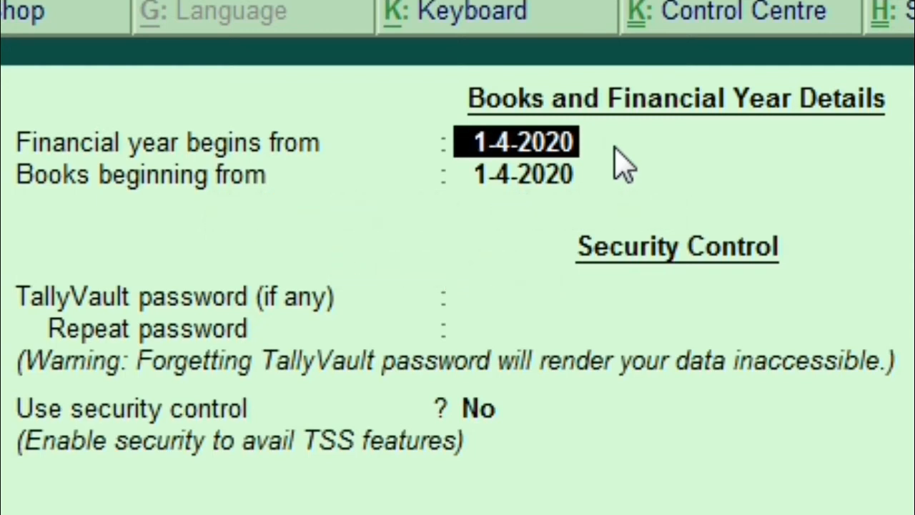
Accept 1-4-2020 as the date the financial year begins from.
{"action": "key", "text": "Return"}
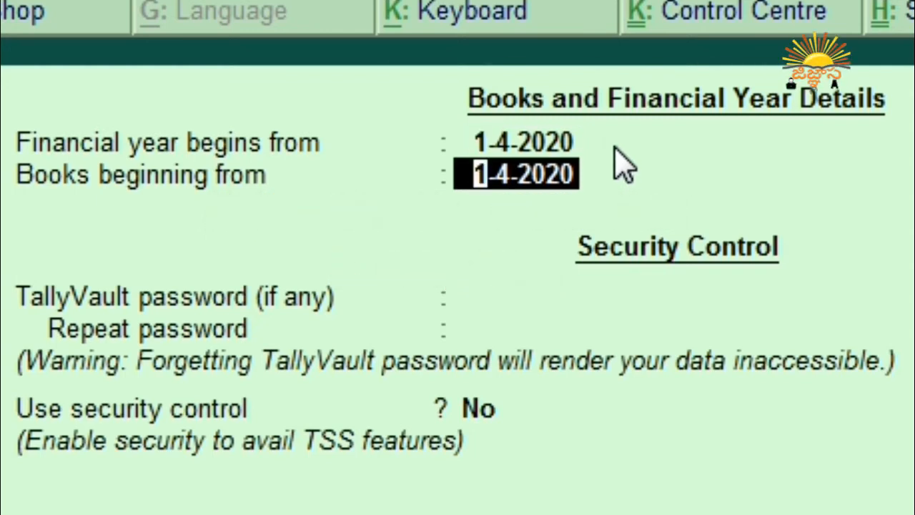
{"action": "key", "text": "Up"}
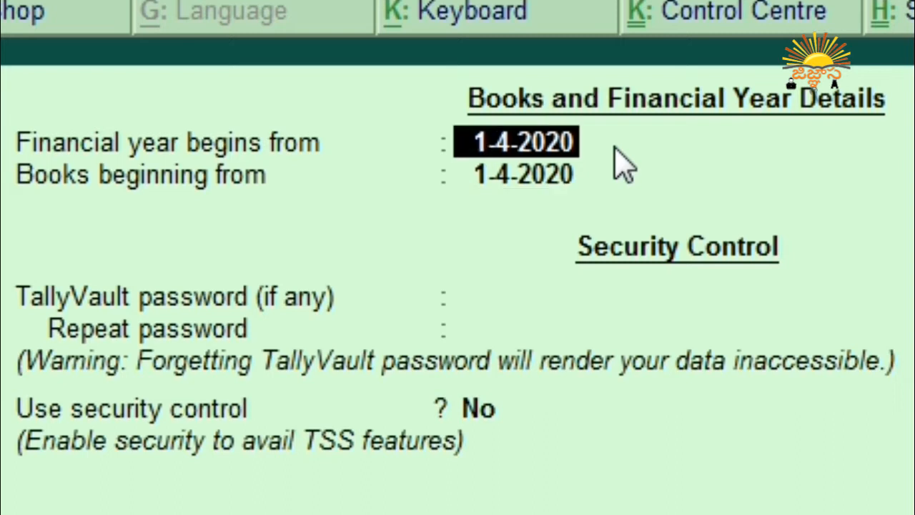
{"action": "key", "text": "Down"}
{"action": "key", "text": "Up"}
{"action": "key", "text": "Down"}
{"action": "key", "text": "Up"}
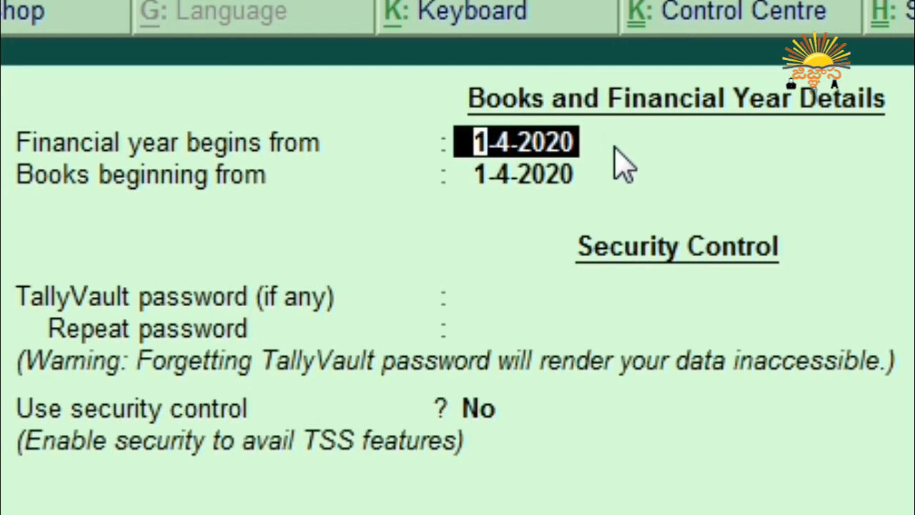
{"action": "key", "text": "Return"}
{"action": "key", "text": "Up"}
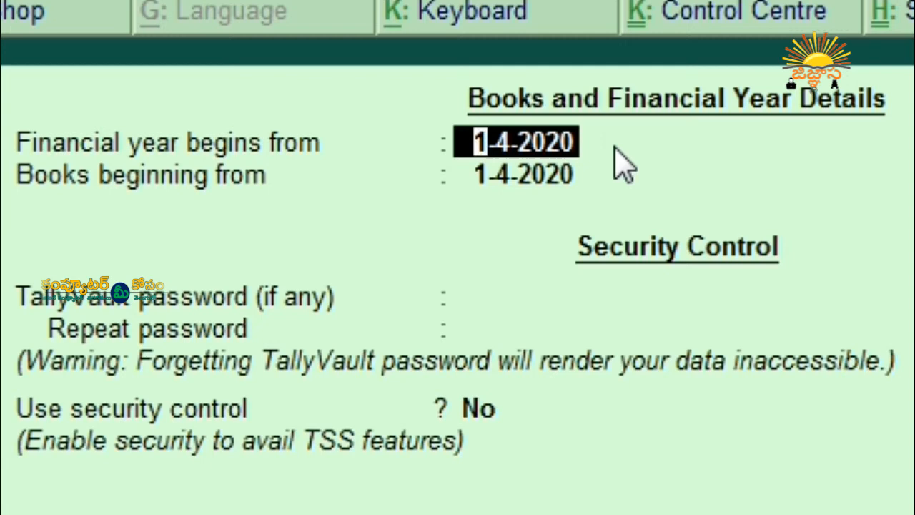
{"action": "key", "text": "Return"}
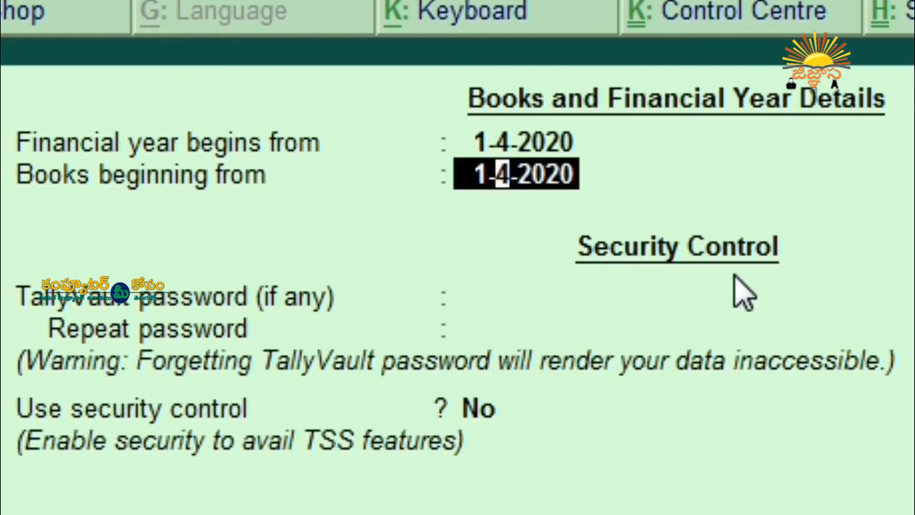
Set the books beginning date to 15-10-2020.
{"action": "type", "text": "0"}
{"action": "key", "text": "Left"}
{"action": "key", "text": "Left"}
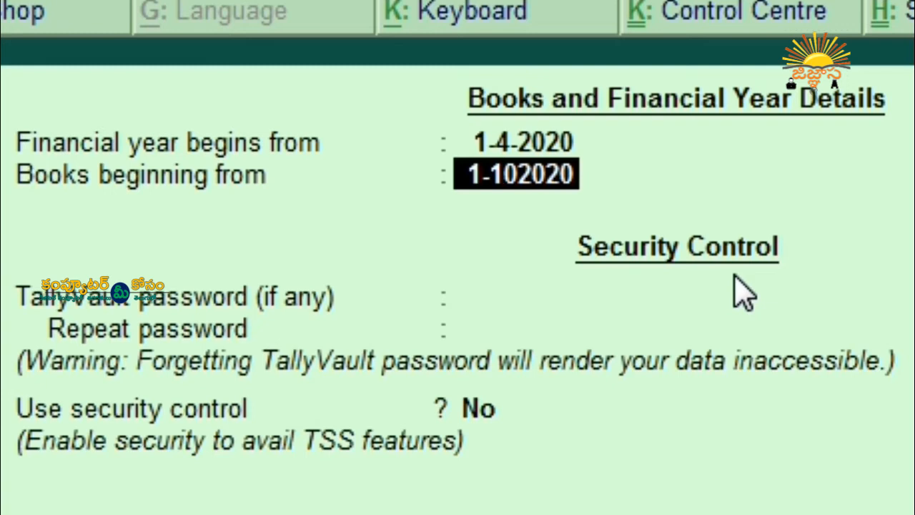
{"action": "type", "text": "15-"}
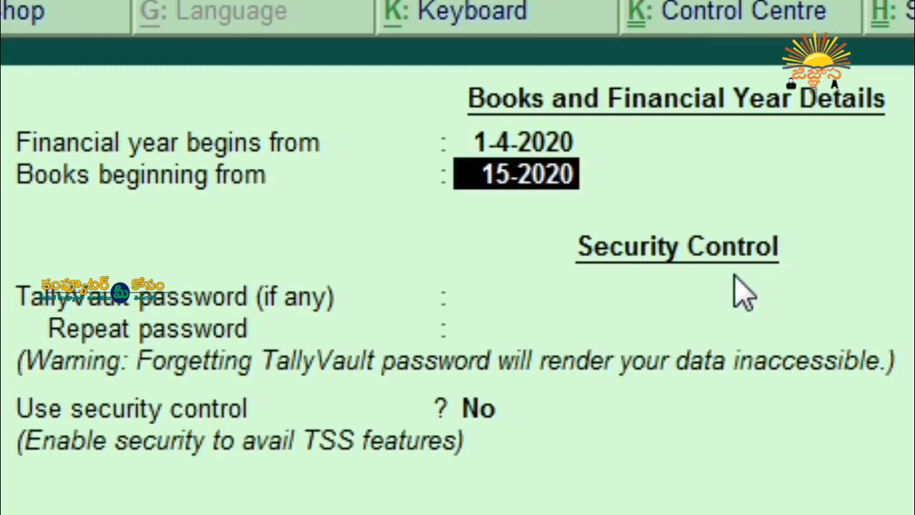
{"action": "type", "text": "10-2020"}
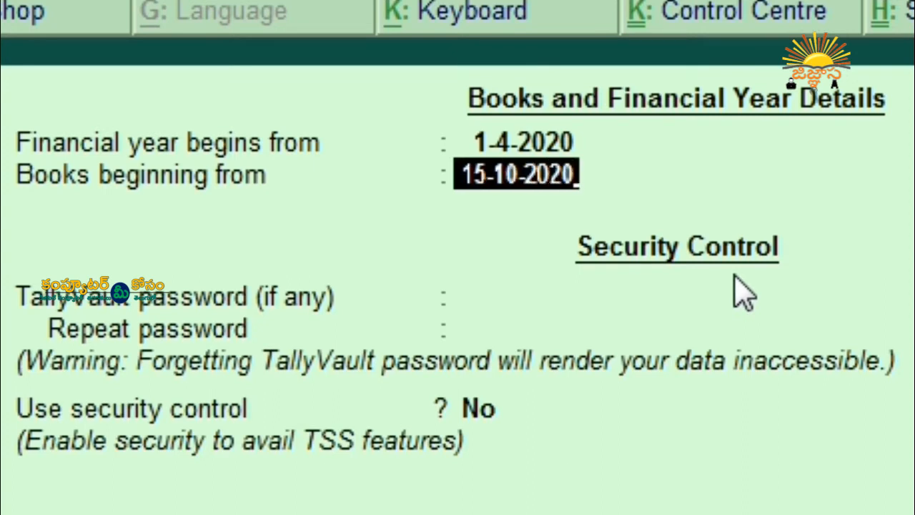
Clear the books beginning date and set it to 1-10-2020.
{"action": "key", "text": "BackSpace"}
{"action": "key", "text": "BackSpace"}
{"action": "key", "text": "BackSpace"}
{"action": "key", "text": "BackSpace"}
{"action": "key", "text": "BackSpace"}
{"action": "key", "text": "BackSpace"}
{"action": "key", "text": "BackSpace"}
{"action": "key", "text": "BackSpace"}
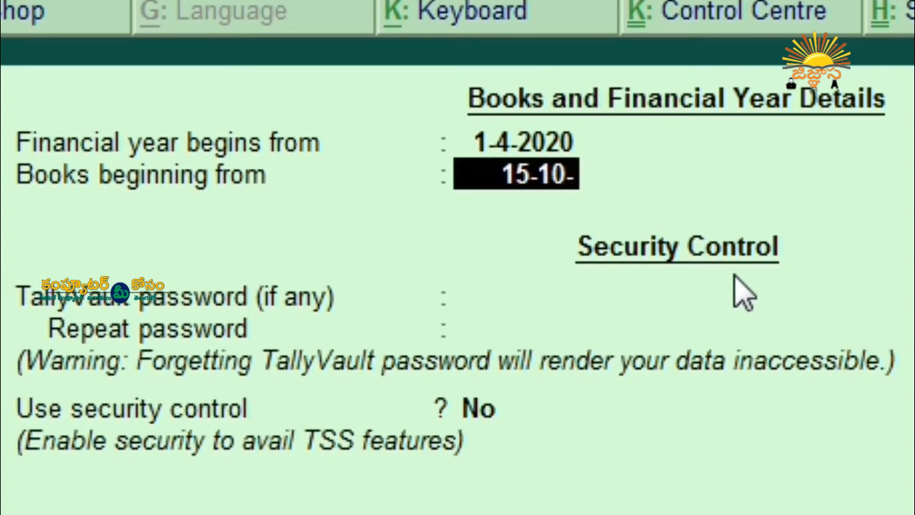
{"action": "key", "text": "BackSpace"}
{"action": "key", "text": "BackSpace"}
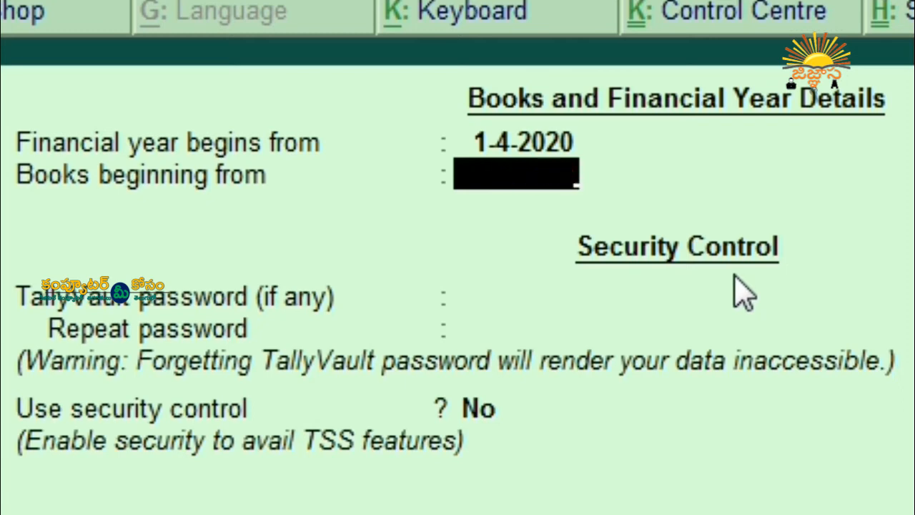
{"action": "type", "text": "1-10-2020"}
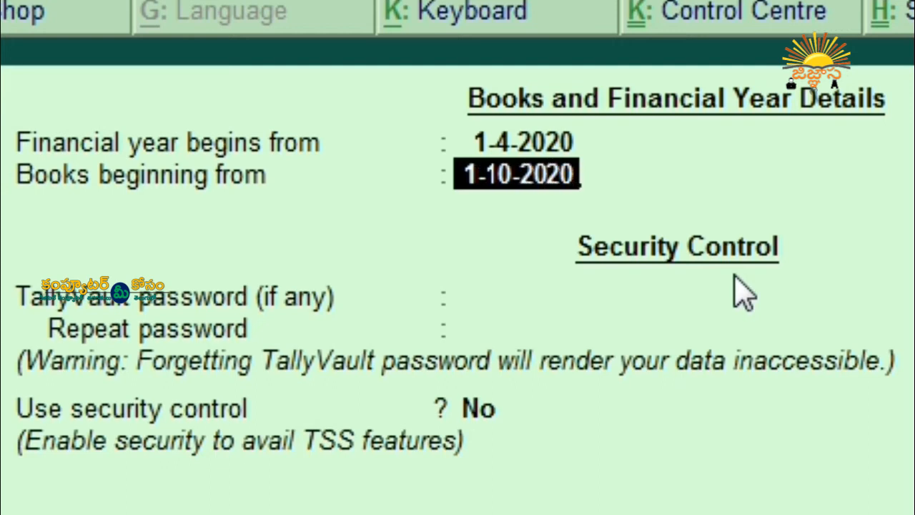
{"action": "key", "text": "Return"}
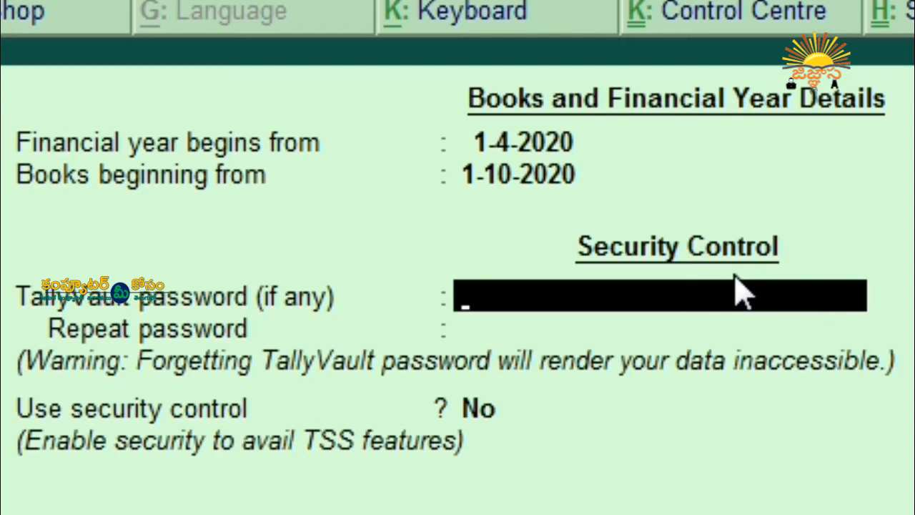
Recheck the books beginning date of 1-10-2020 and leave the TallyVault password blank.
{"action": "key", "text": "BackSpace"}
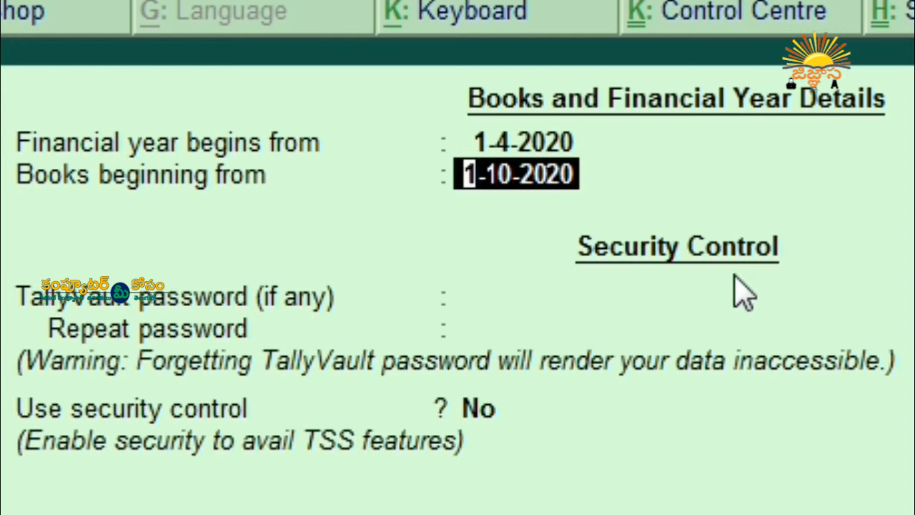
{"action": "key", "text": "Return"}
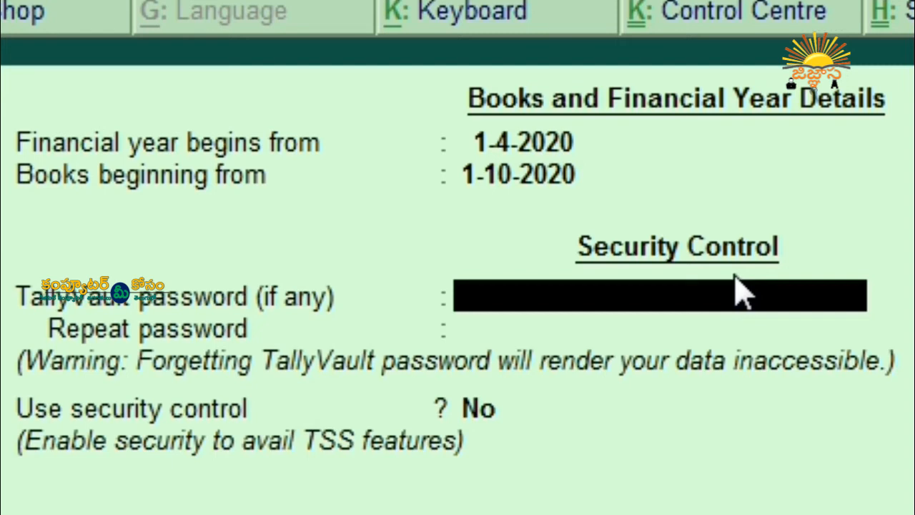
{"action": "key", "text": "Return"}
{"action": "key", "text": "BackSpace"}
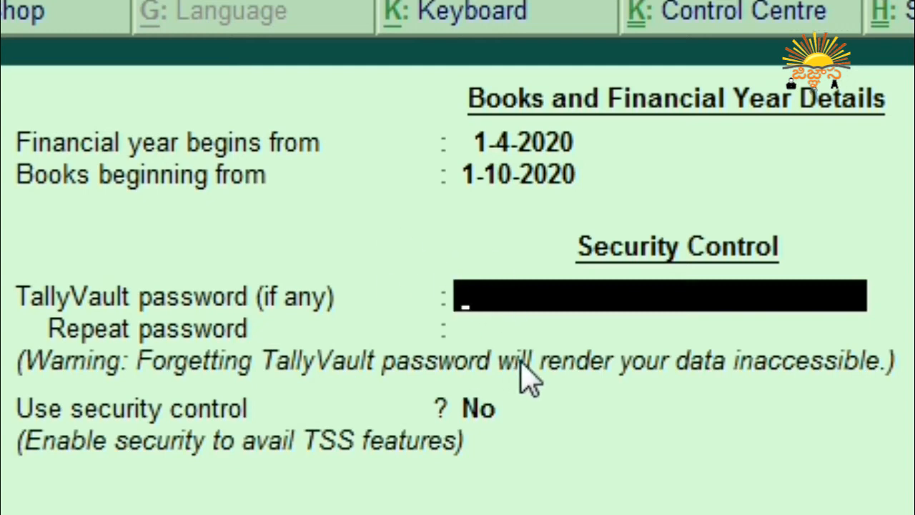
{"action": "key", "text": "Return"}
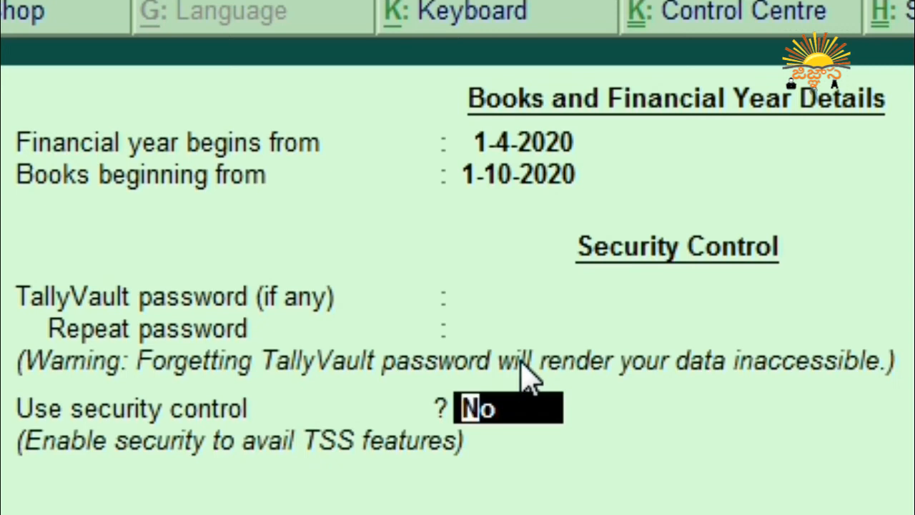
Turn on security control to bring up the administrator name and password settings.
{"action": "type", "text": "yes"}
{"action": "key", "text": "Return"}
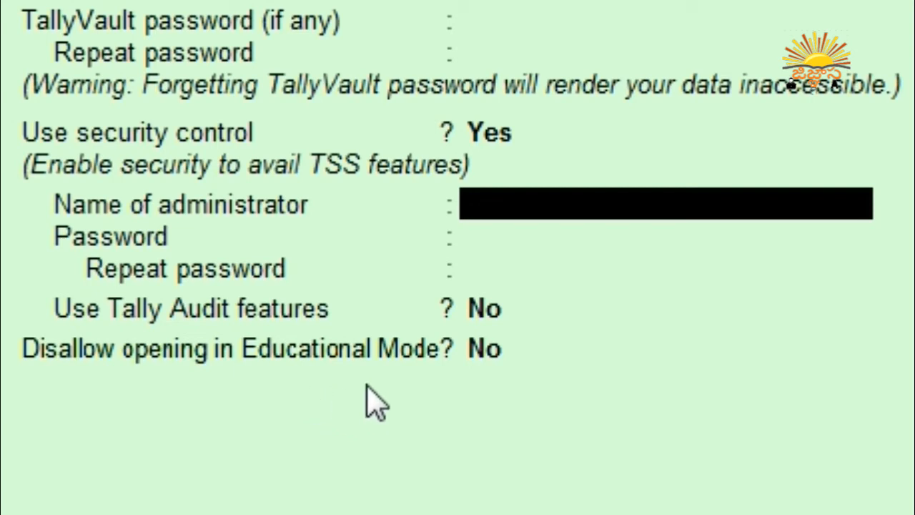
{"action": "left_click", "coordinate": [480, 343]}
Go back to the security control setting and set it to No.
{"action": "key", "text": "BackSpace"}
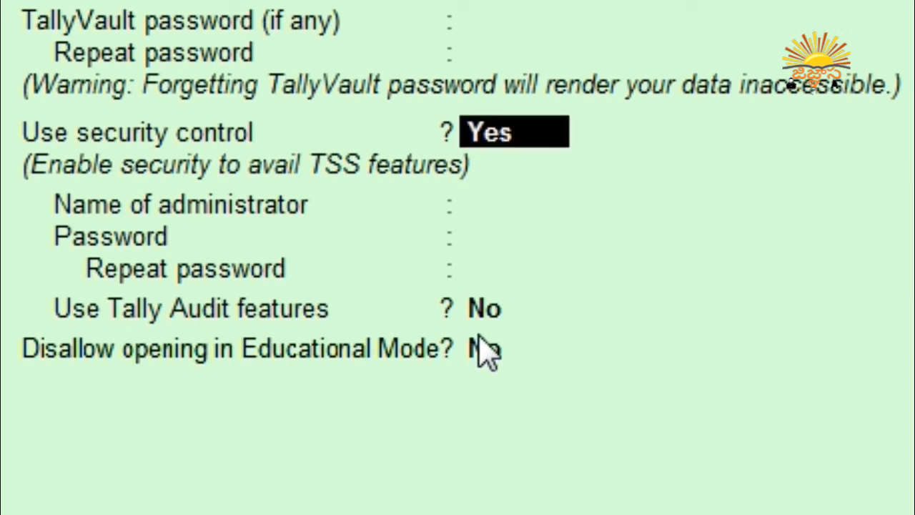
{"action": "type", "text": "no"}
{"action": "key", "text": "Return"}
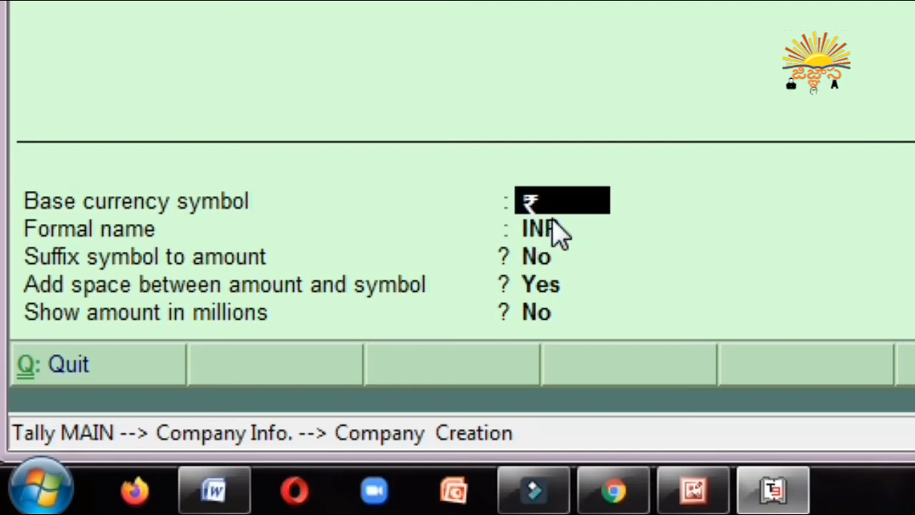
Keep ₹ and INR for the base currency, set suffix symbol to amount to No, and keep the space between amount and symbol.
{"action": "key", "text": "Return"}
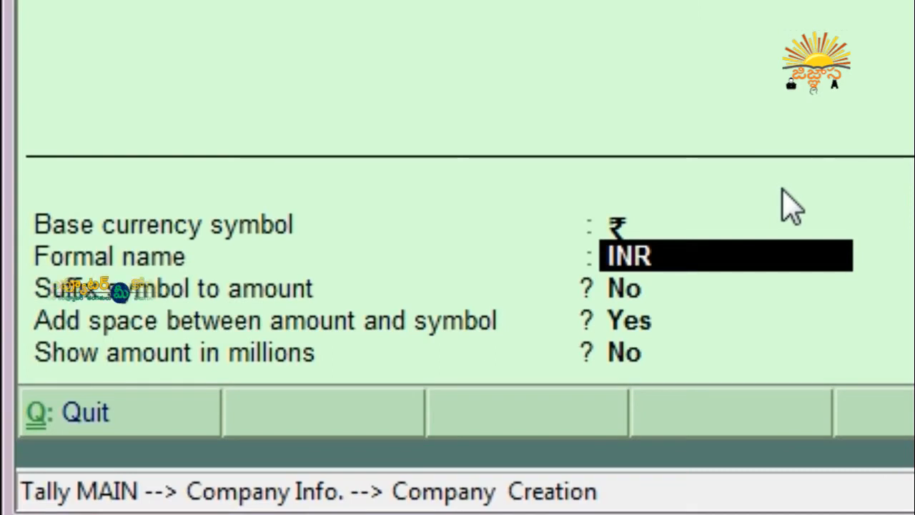
{"action": "key", "text": "Return"}
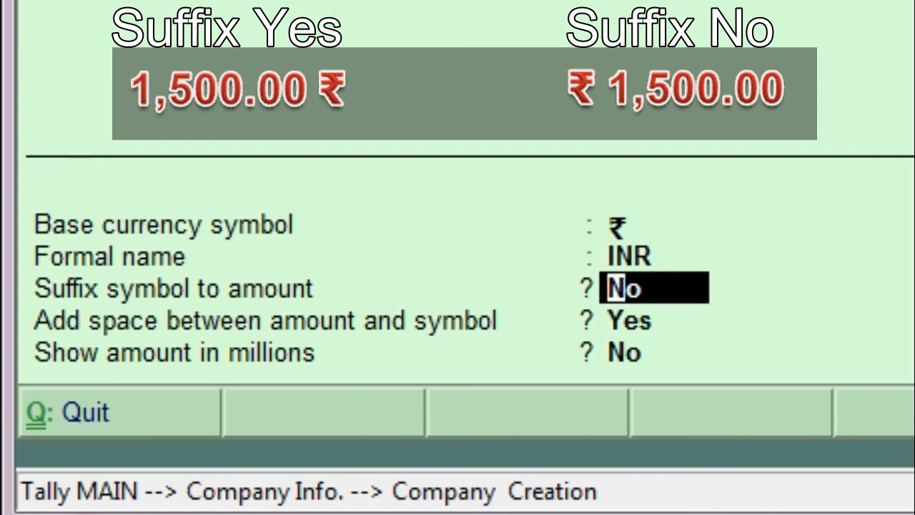
{"action": "type", "text": "yes"}
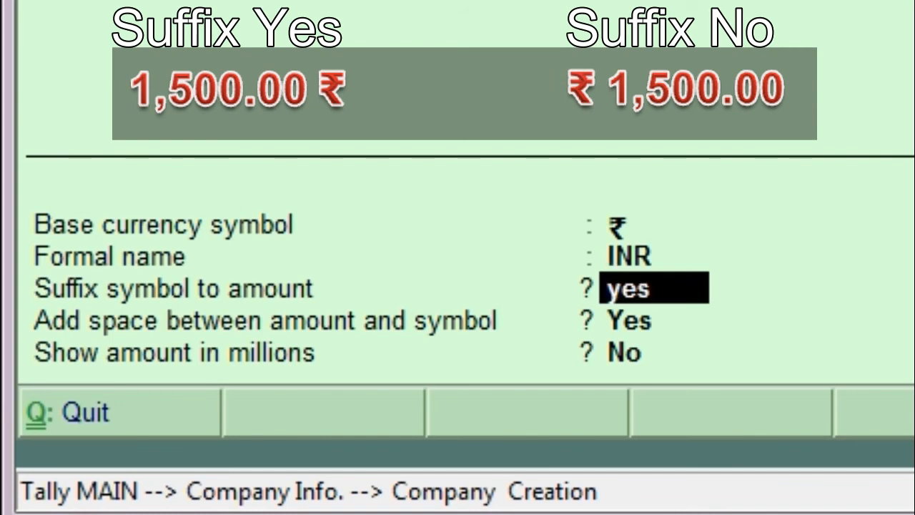
{"action": "key", "text": "BackSpace"}
{"action": "key", "text": "BackSpace"}
{"action": "key", "text": "BackSpace"}
{"action": "type", "text": "no"}
{"action": "key", "text": "Return"}
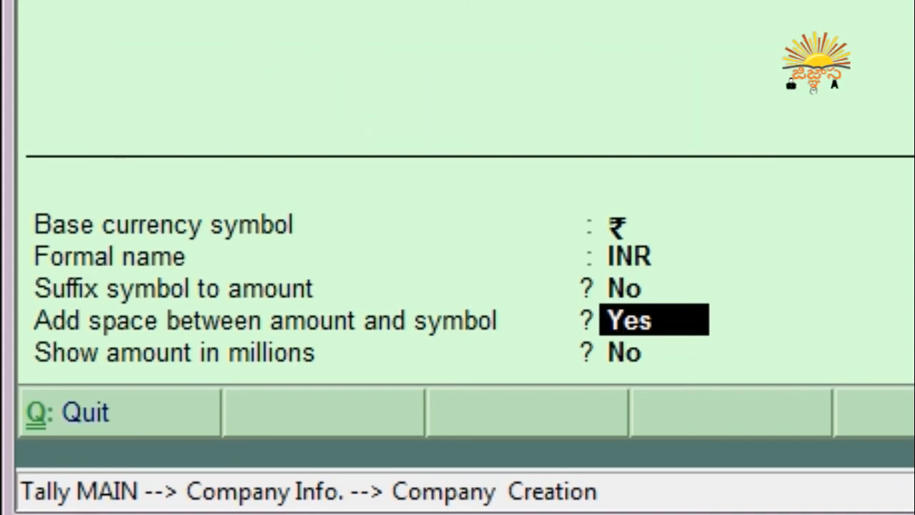
{"action": "key", "text": "Return"}
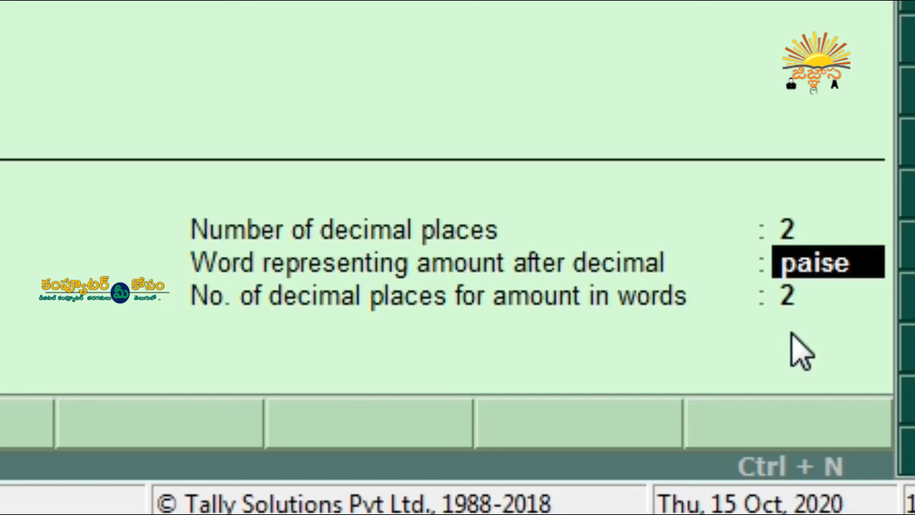
Set the word representing amount after decimal to Ps., keep 2 decimal places for amount in words, and accept the company creation.
{"action": "type", "text": "Ps"}
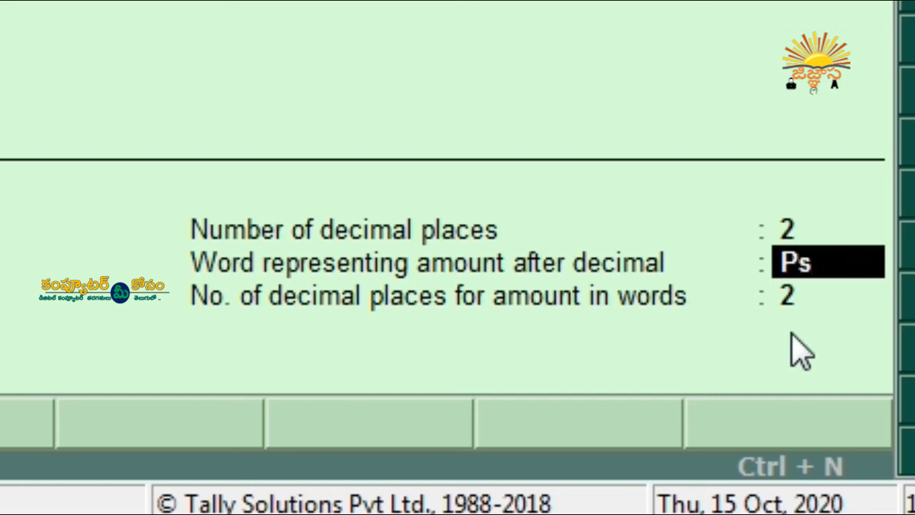
{"action": "type", "text": "."}
{"action": "key", "text": "Return"}
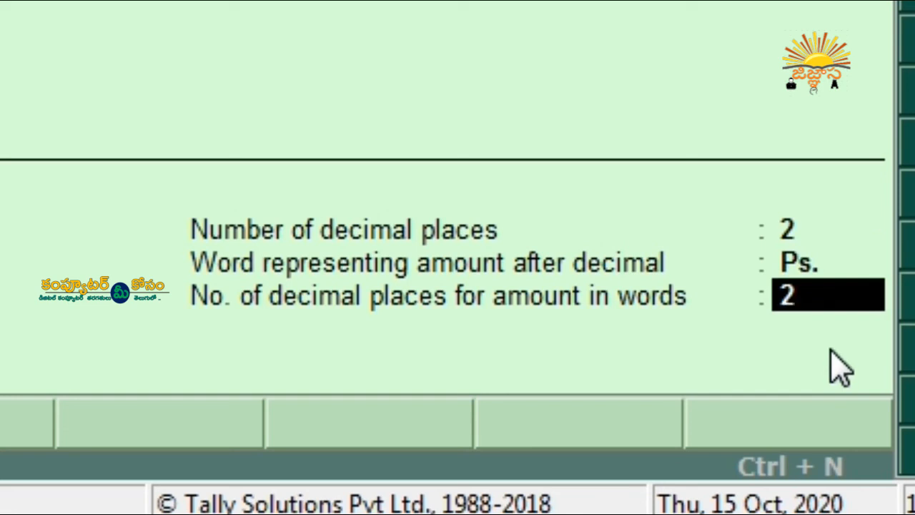
{"action": "key", "text": "Return"}
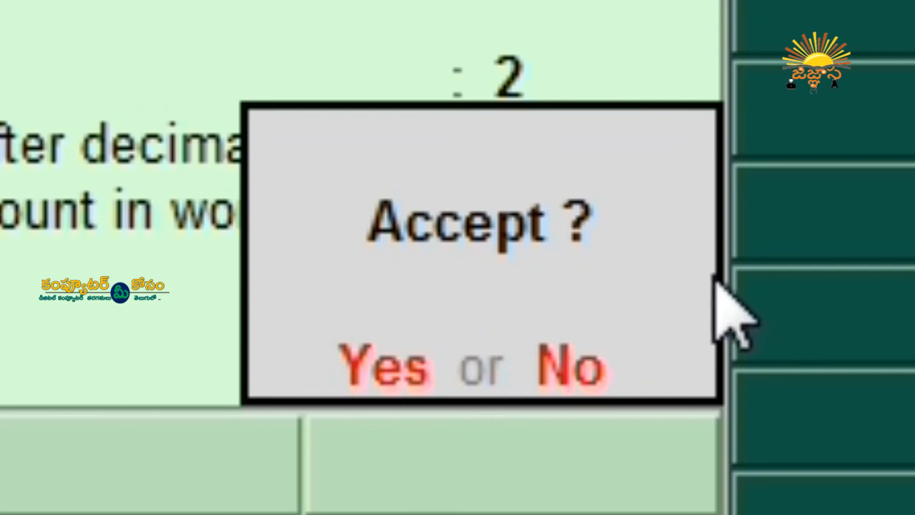
{"action": "left_click", "coordinate": [386, 370]}
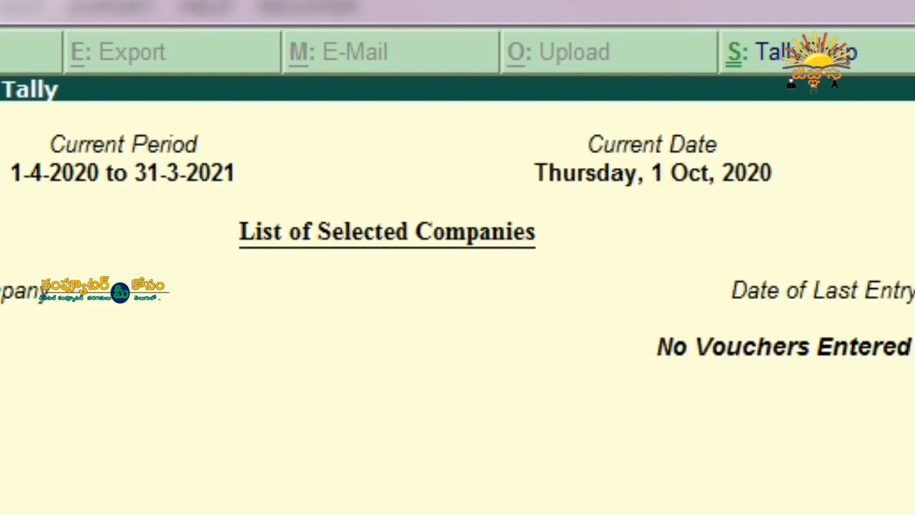
View the License and Services details and return to the list of selected companies.
{"action": "left_click", "coordinate": [381, 430]}
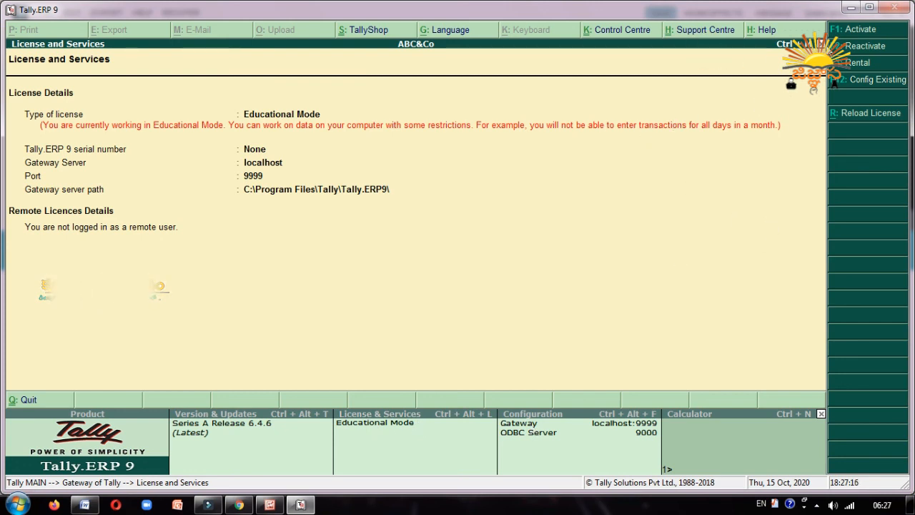
{"action": "key", "text": "Escape"}
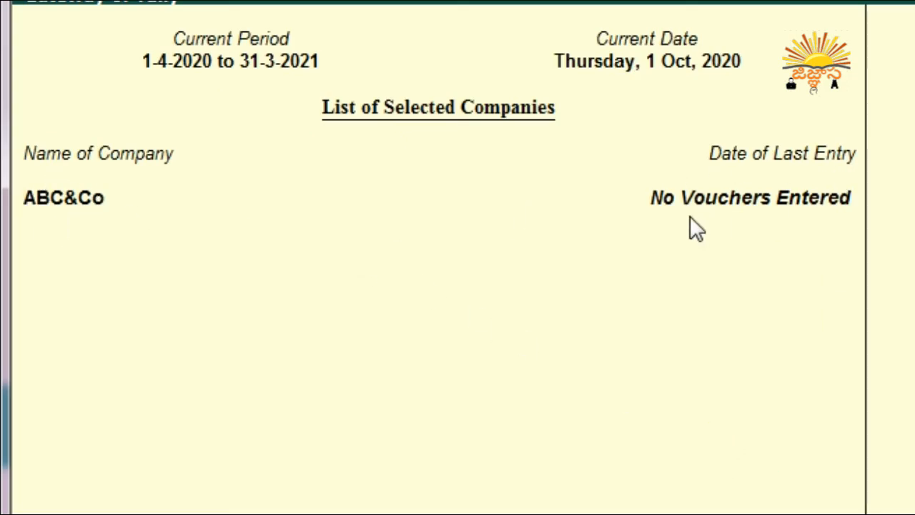
{"action": "left_click", "coordinate": [791, 221]}
{"action": "left_click", "coordinate": [724, 259]}
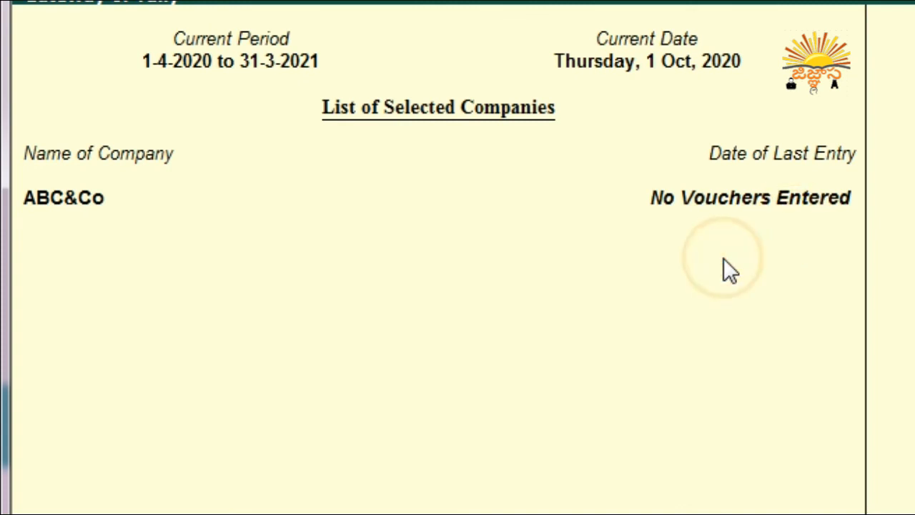